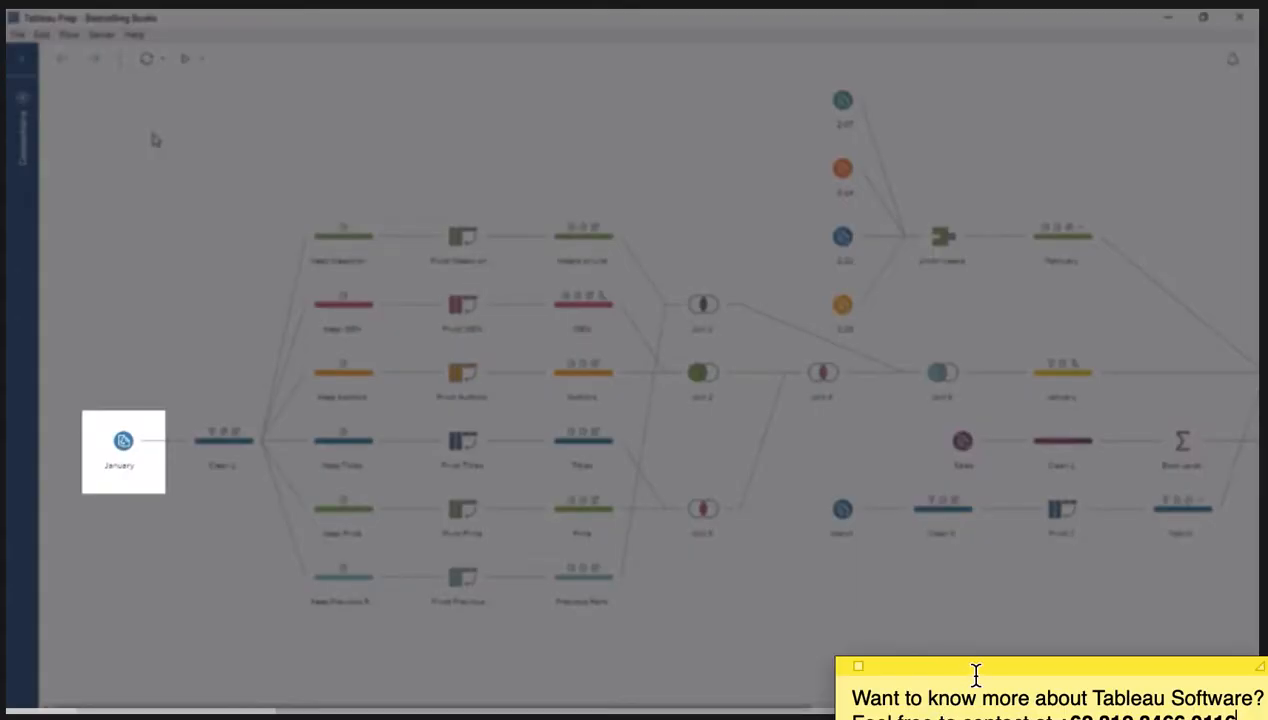
pyautogui.moveTo(976, 672); pyautogui.dragTo(937, 623)
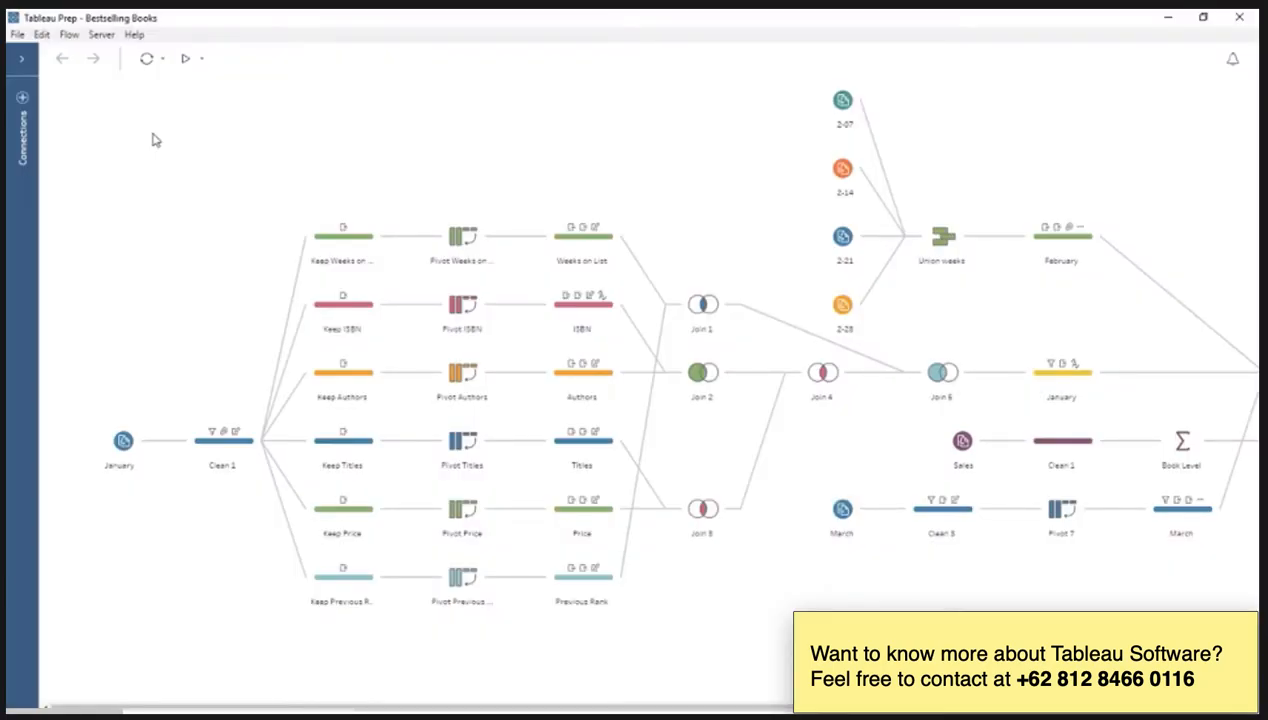
pyautogui.click(23, 100)
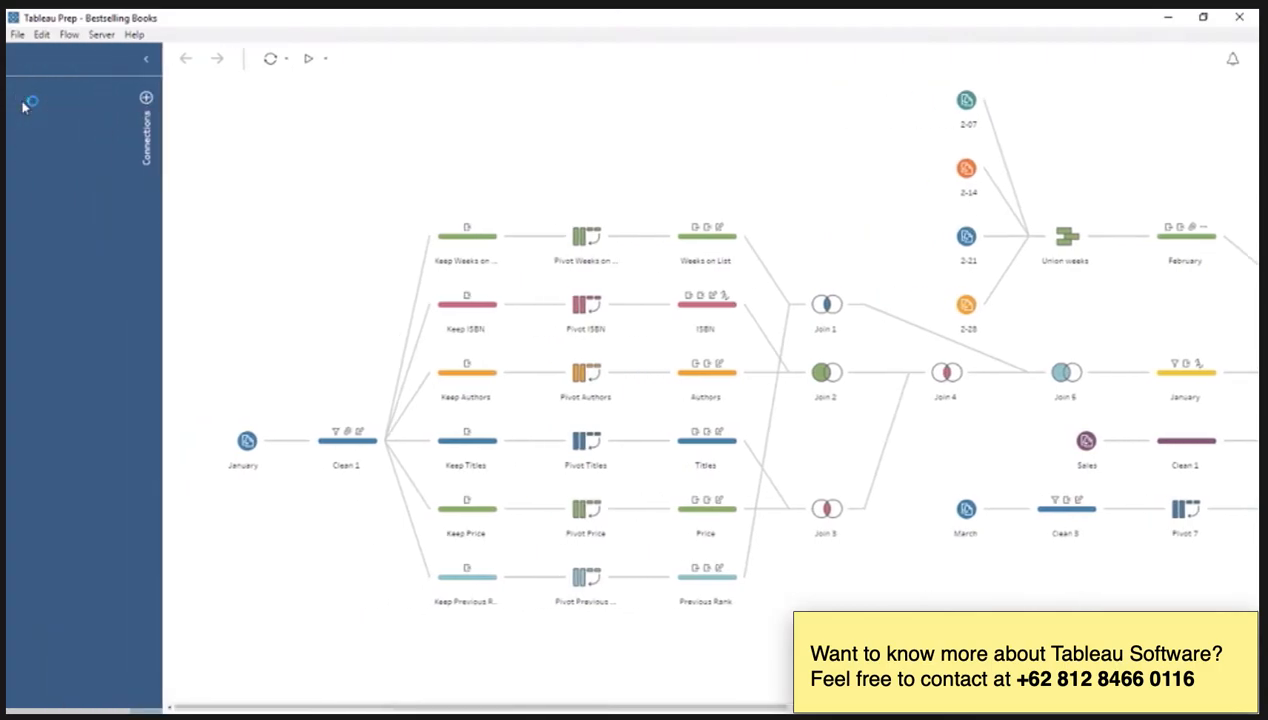
pyautogui.click(147, 62)
pyautogui.click(147, 62)
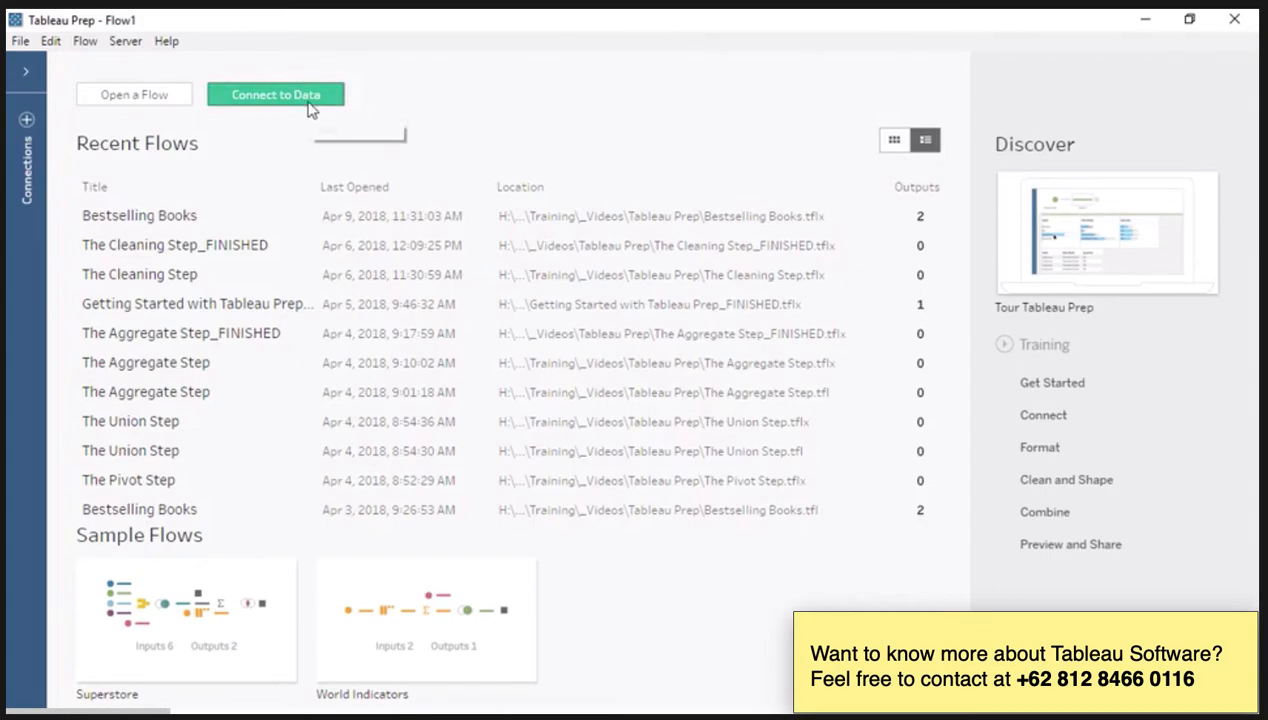
pyautogui.click(310, 103)
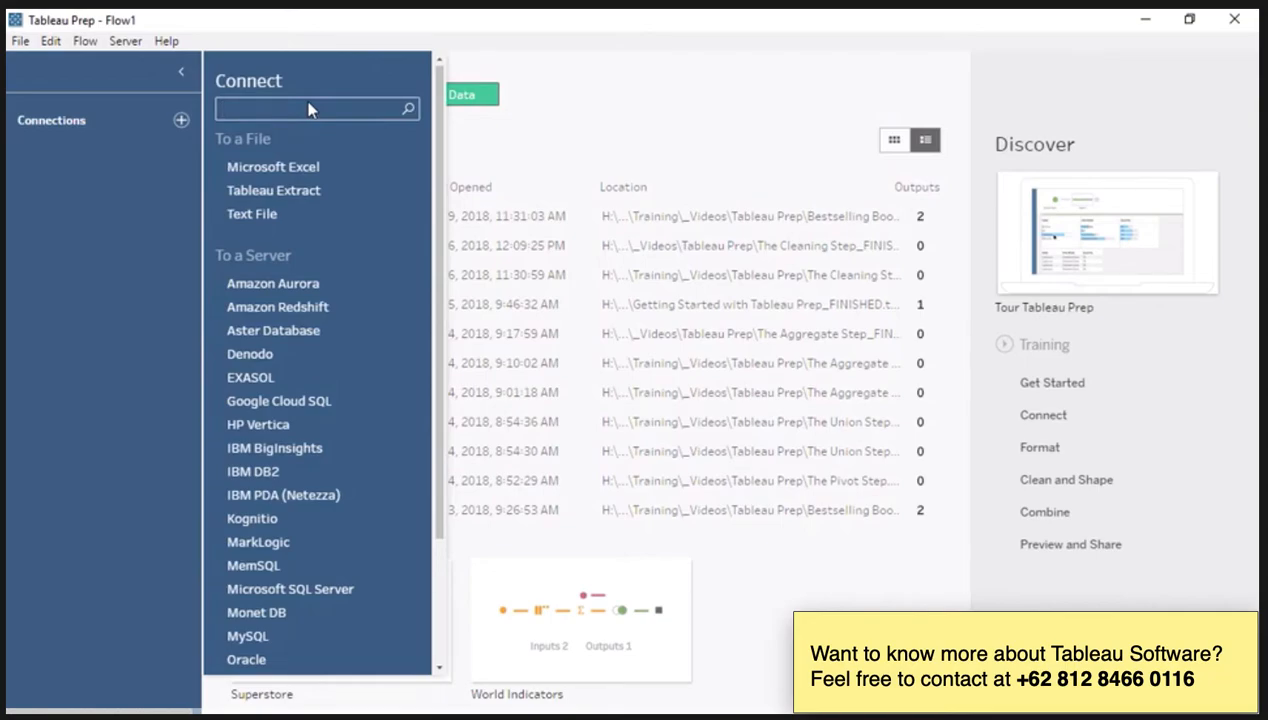
pyautogui.click(353, 286)
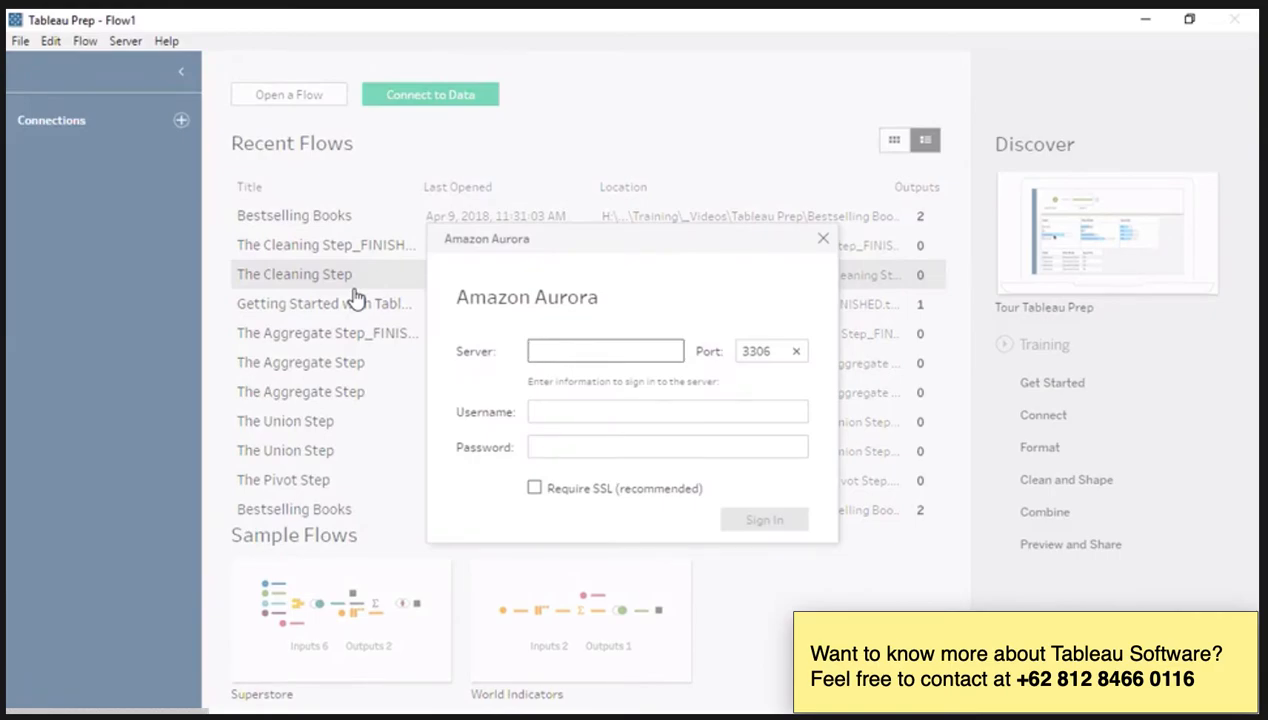
pyautogui.click(823, 239)
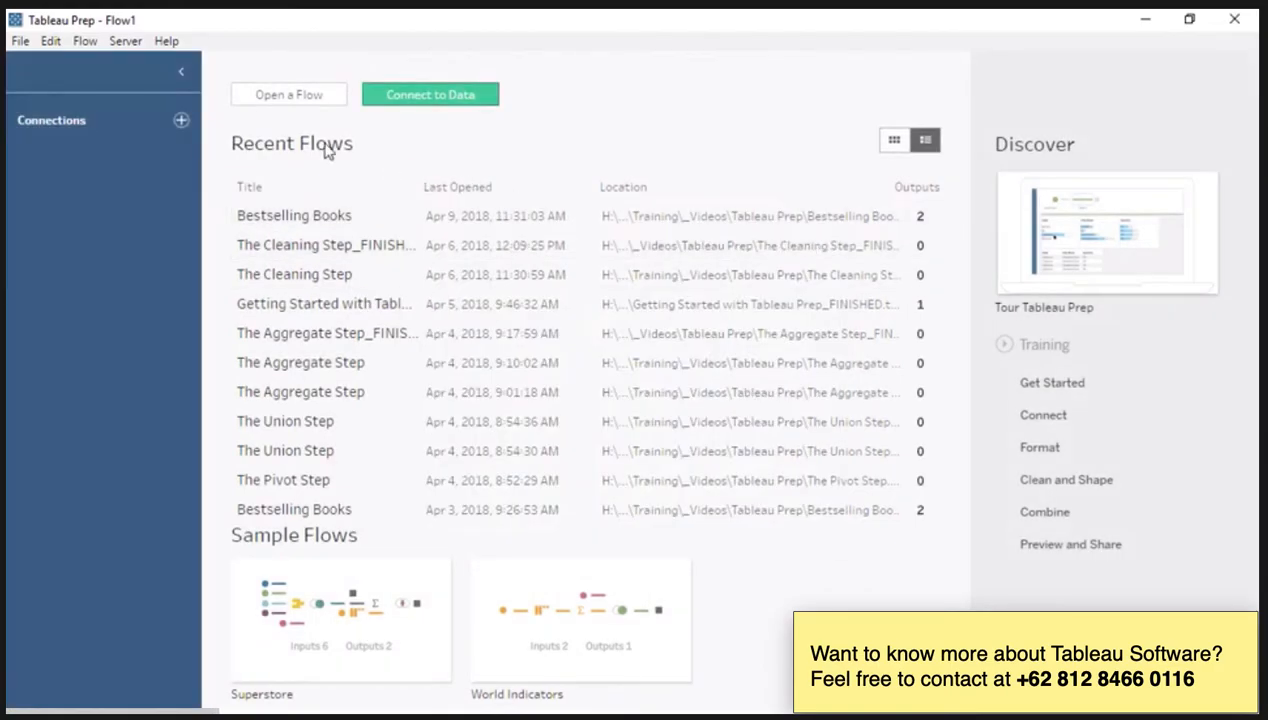
# Connect to the Microsoft Excel workbook ABA Bestsellers 02-07-18.xlsx as a data source
pyautogui.click(181, 120)
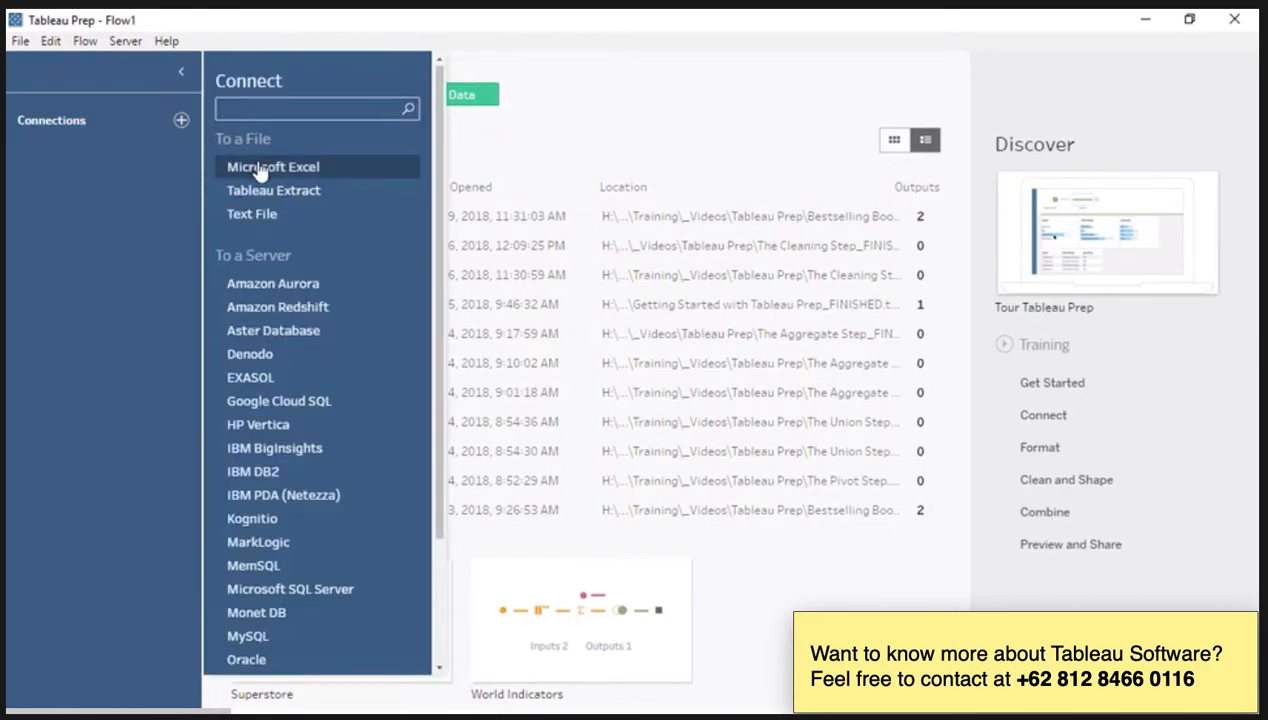
pyautogui.click(258, 170)
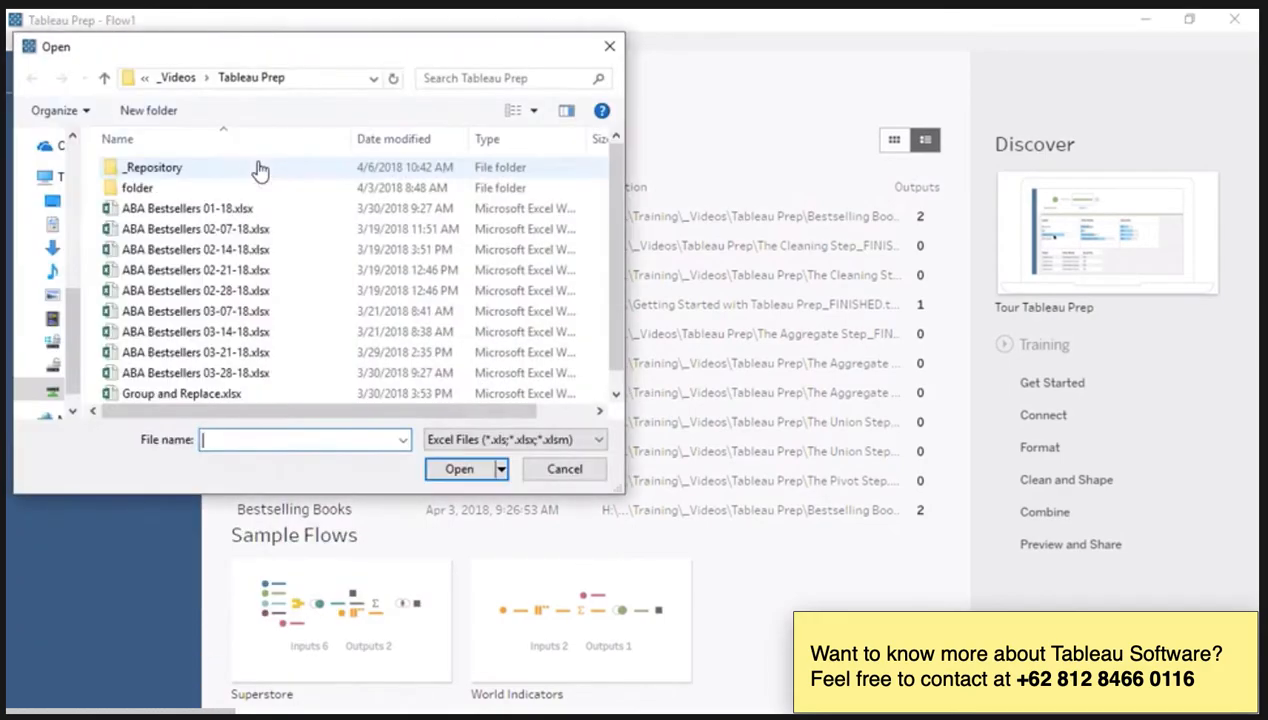
pyautogui.click(242, 230)
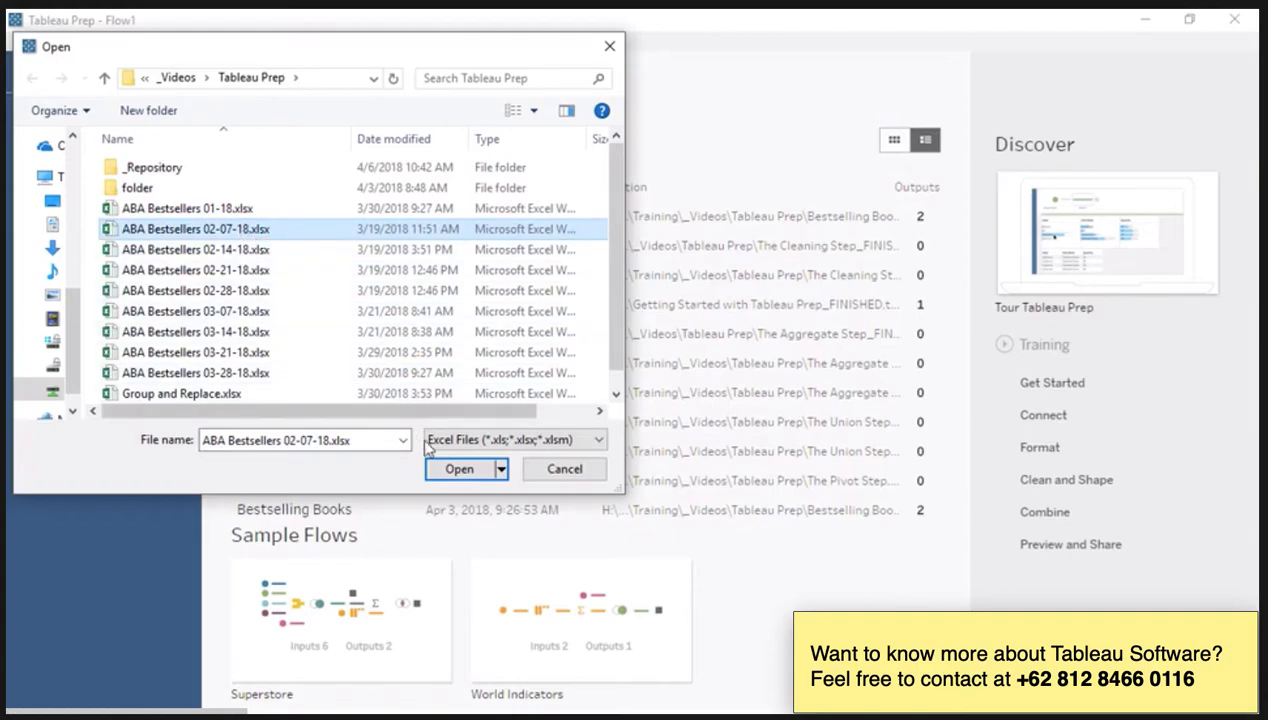
pyautogui.click(445, 470)
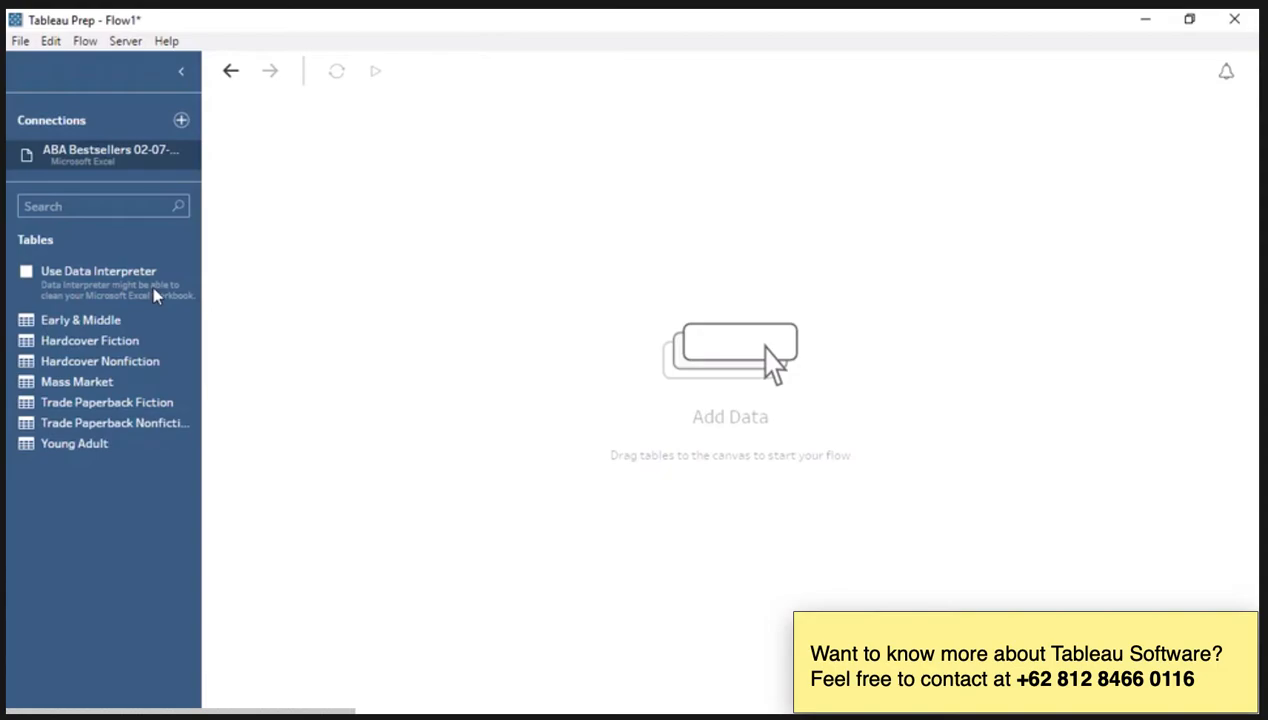
# Add the Hardcover Nonfiction table to the flow and exclude its Last Week/Weeks on List field
pyautogui.moveTo(125, 362); pyautogui.dragTo(266, 222)
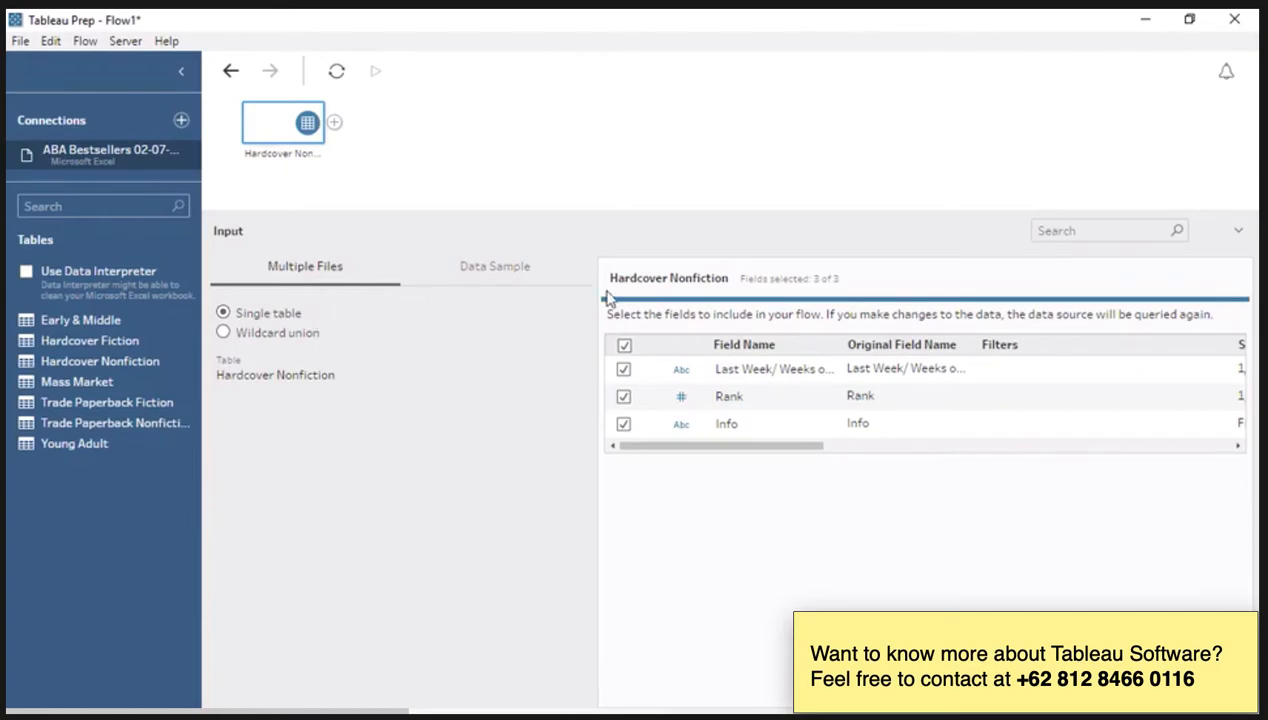
pyautogui.click(624, 370)
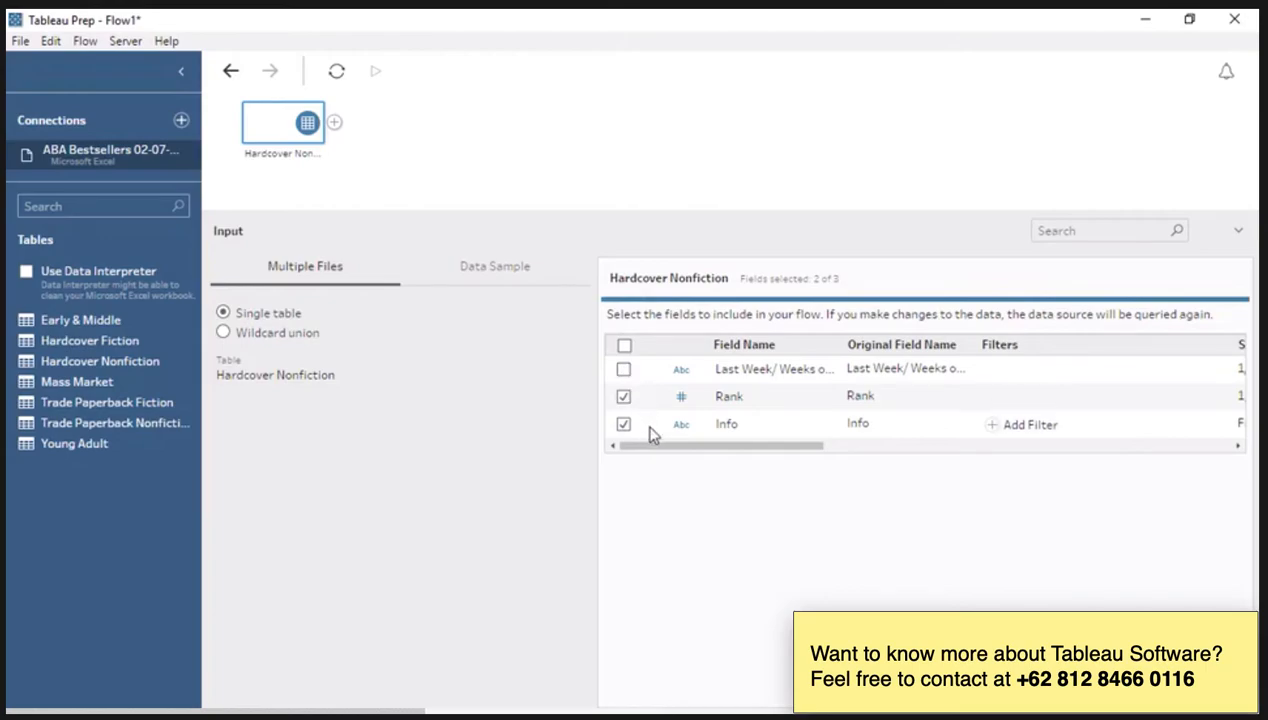
# Add a row filter to the Rank field with the calculation [Rank]<6
pyautogui.moveTo(652, 446); pyautogui.dragTo(702, 447)
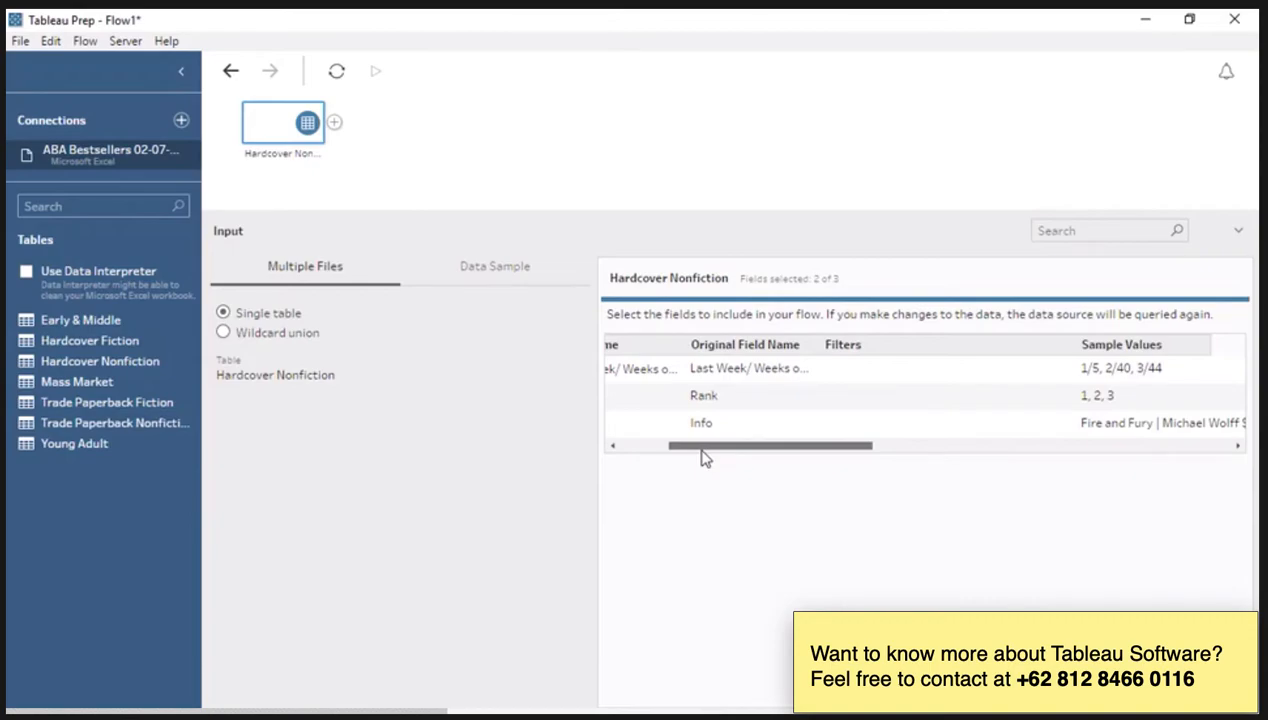
pyautogui.moveTo(705, 457); pyautogui.dragTo(671, 456)
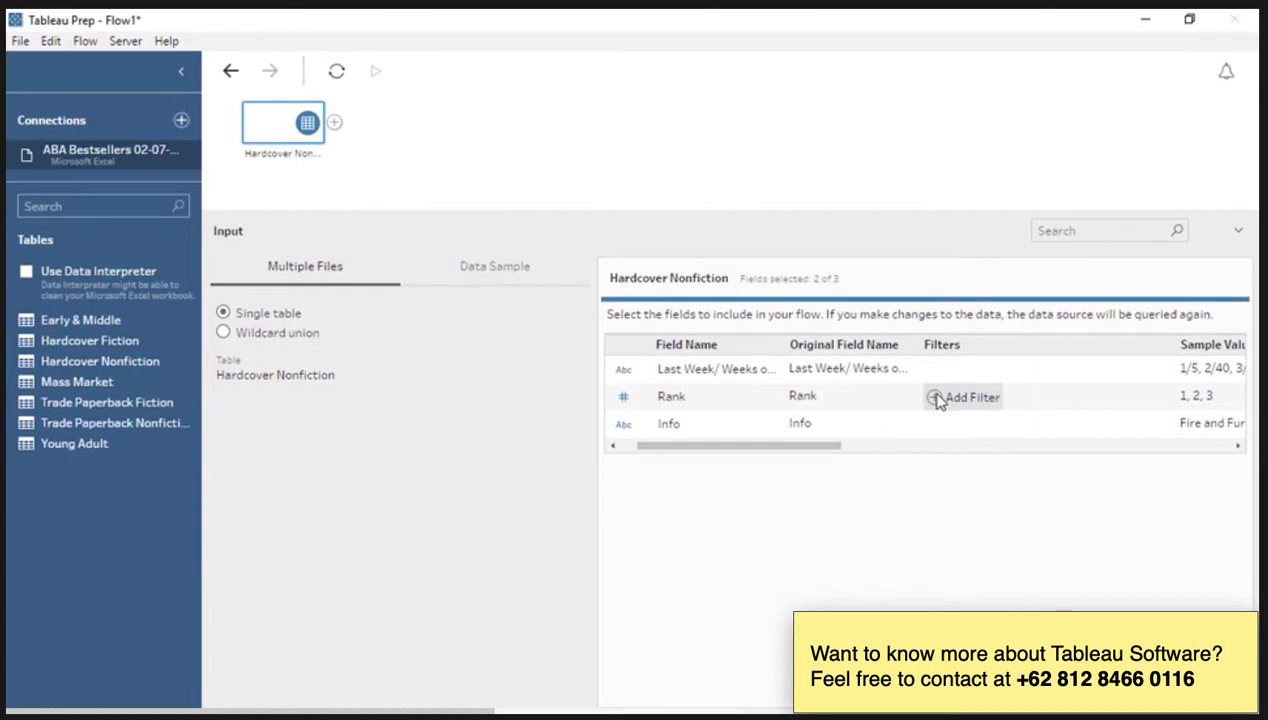
pyautogui.click(937, 398)
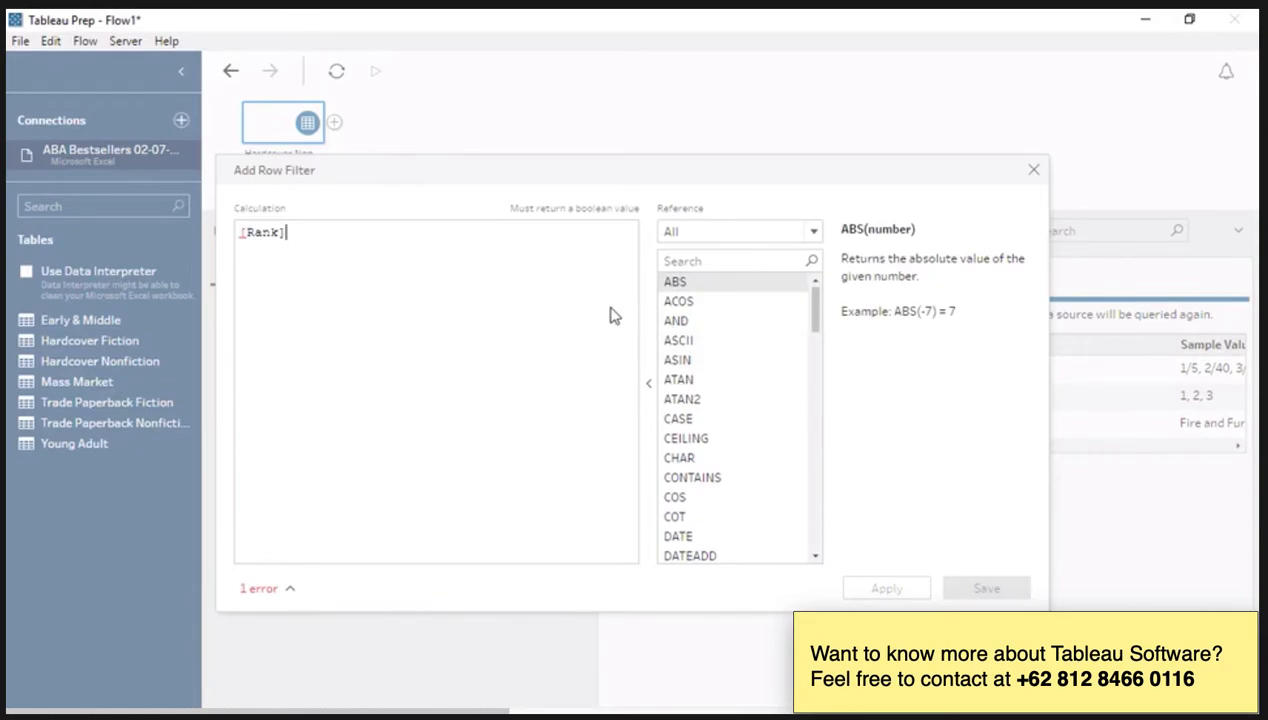
pyautogui.write('<6')
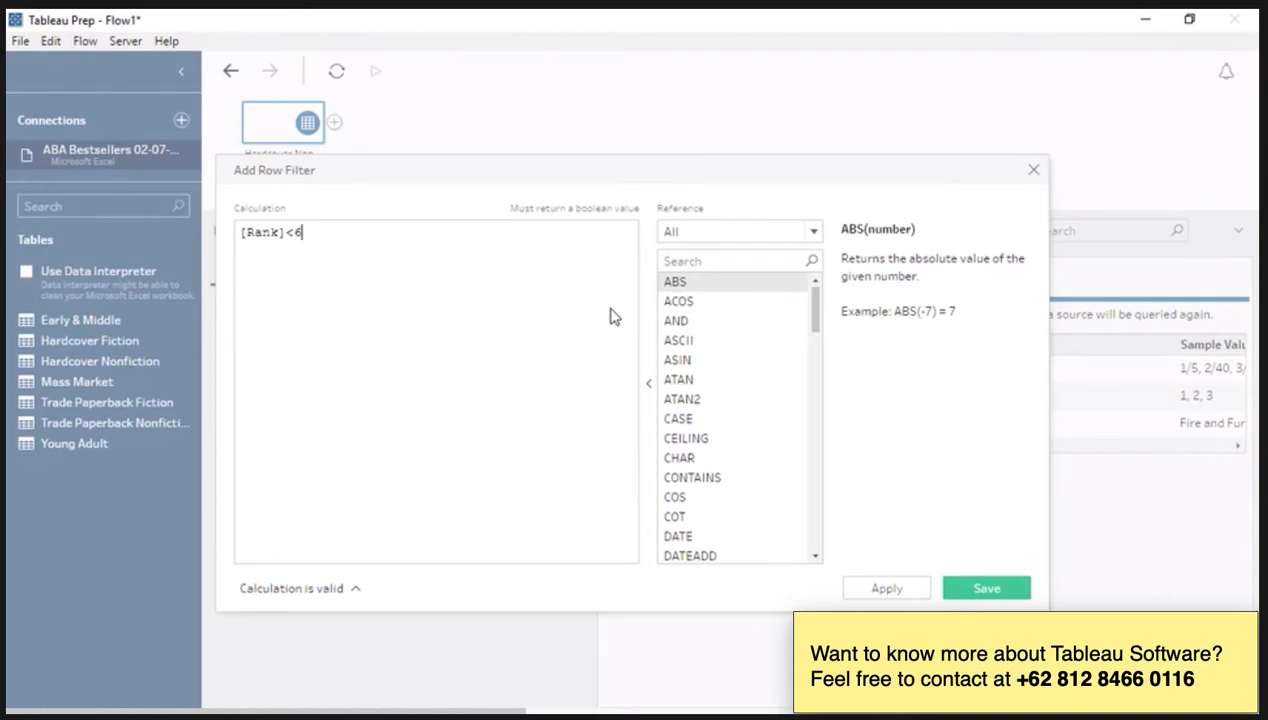
pyautogui.click(976, 594)
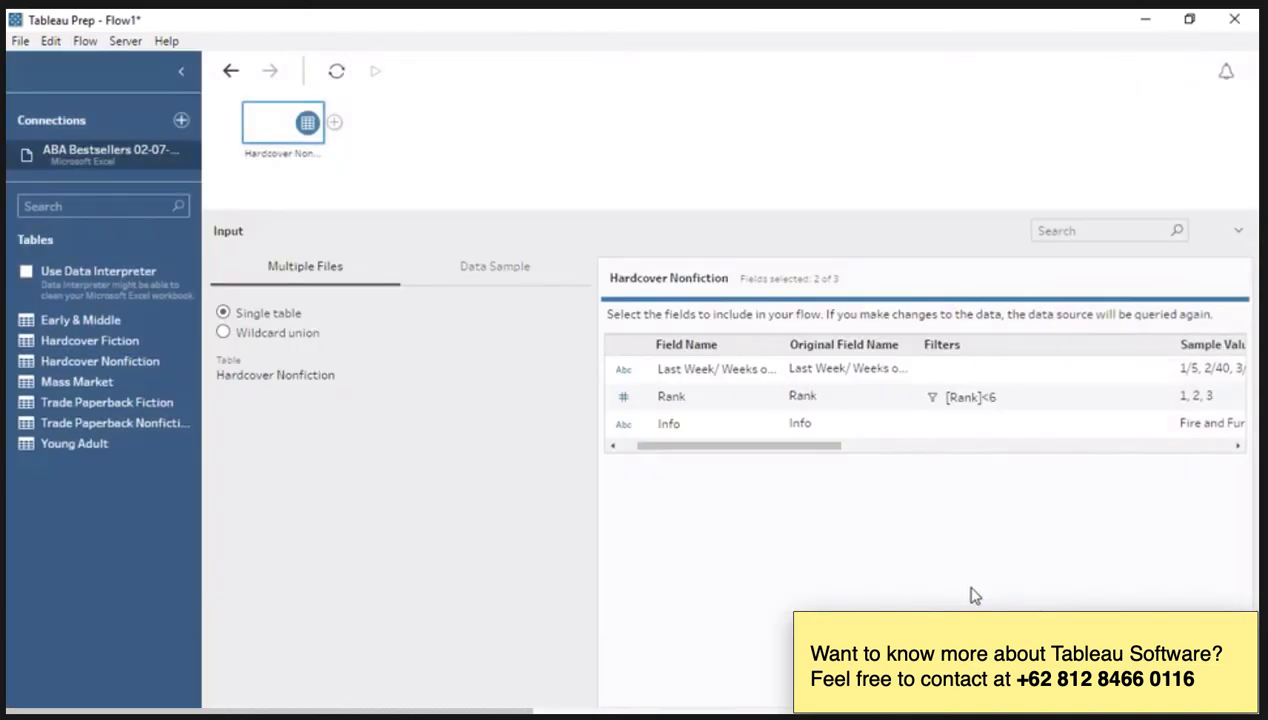
# Remove the row filter from the Rank field
pyautogui.click(984, 409)
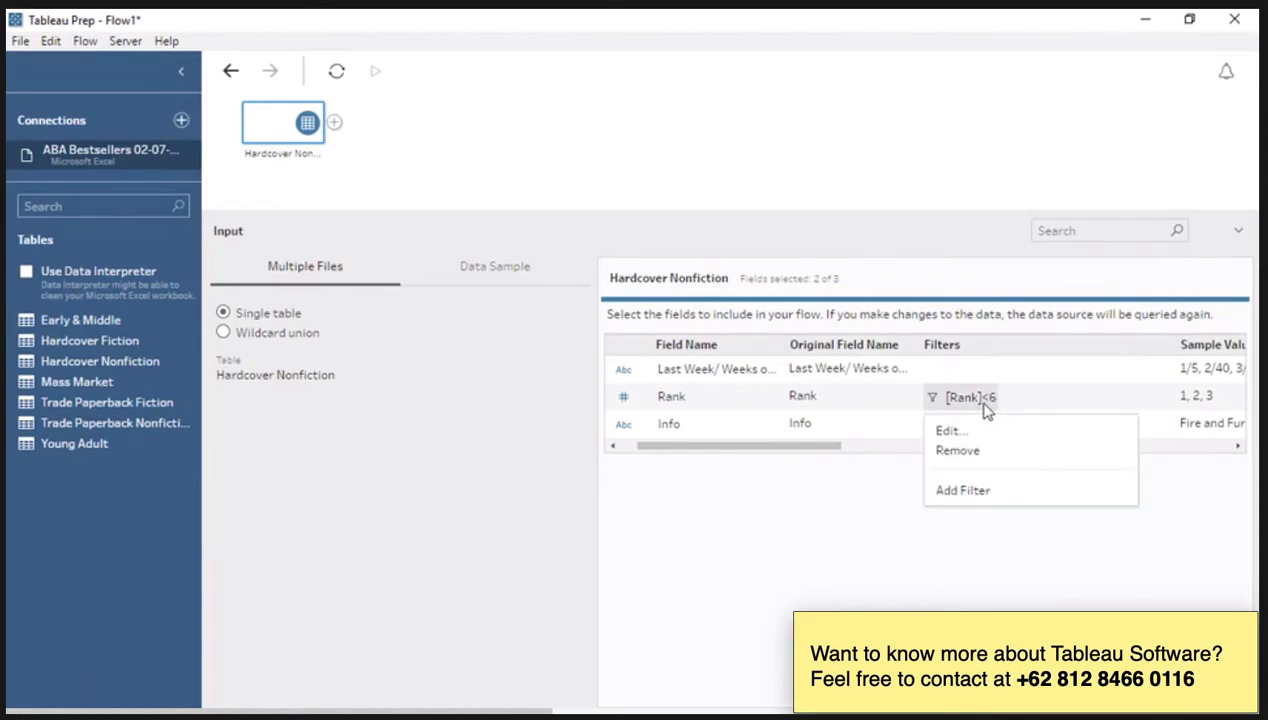
pyautogui.click(985, 457)
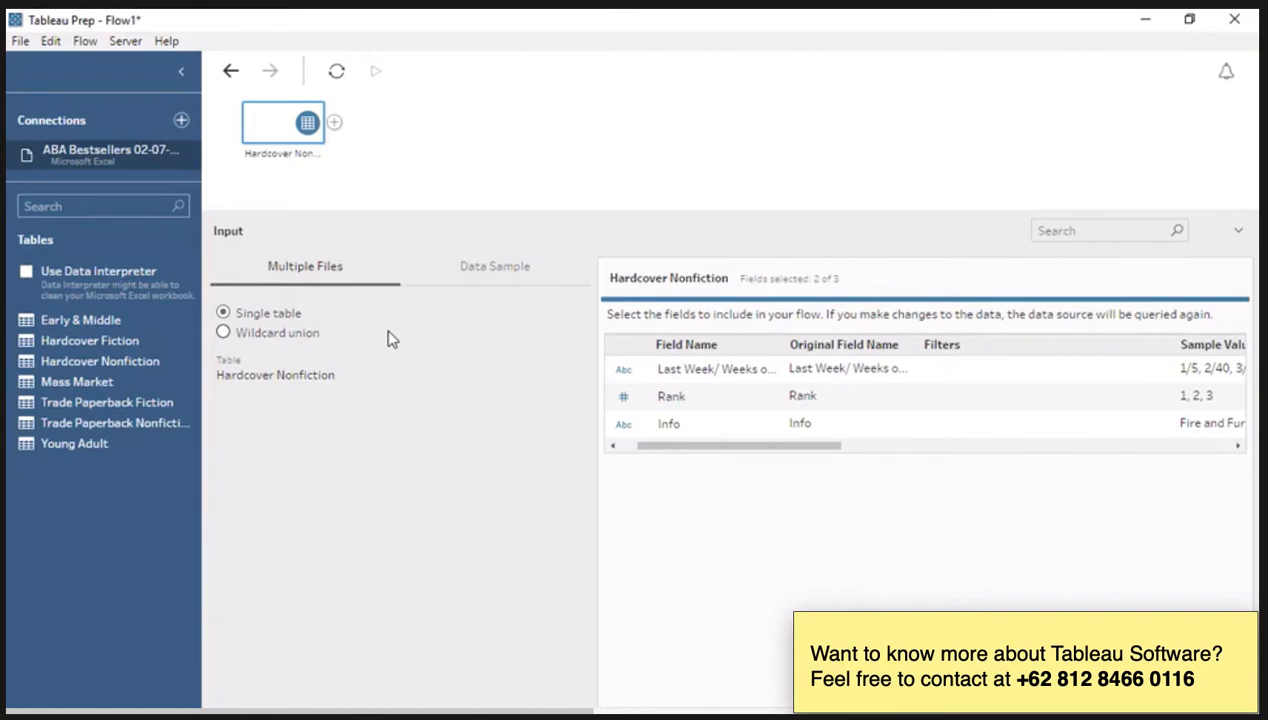
# Switch the Hardcover Nonfiction input to a wildcard union and set its sampling method to random sample
pyautogui.click(223, 335)
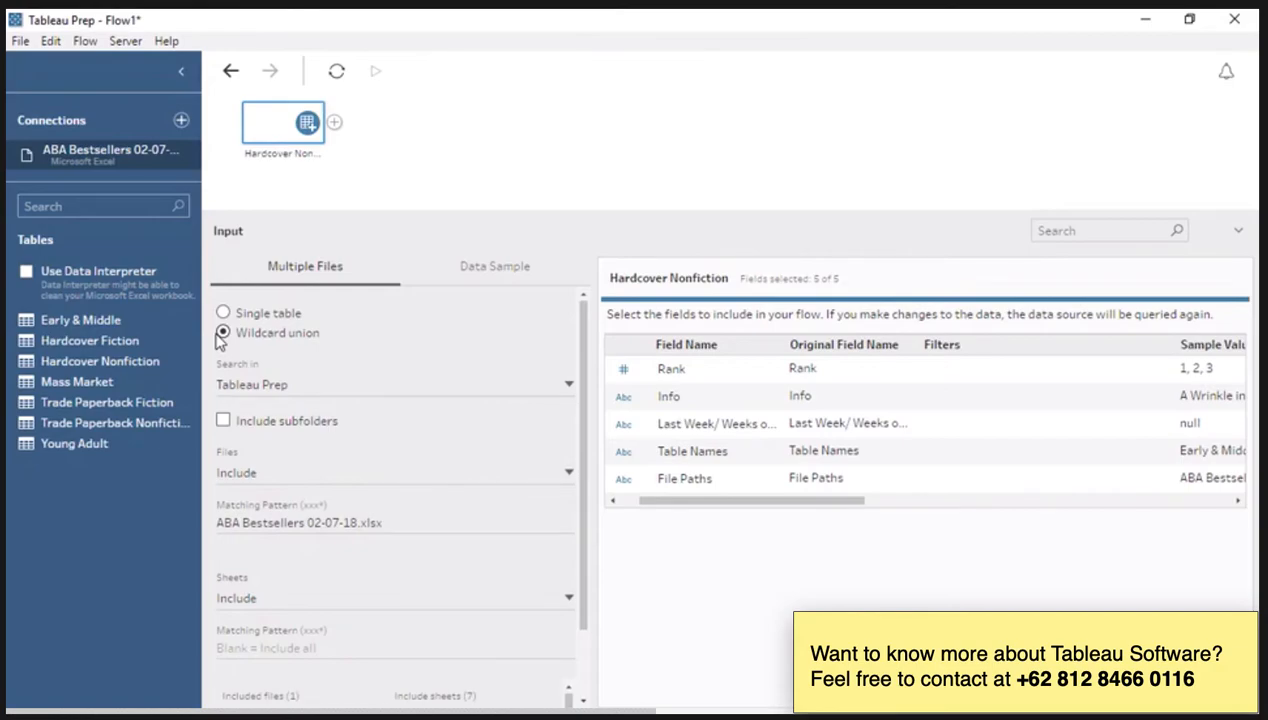
pyautogui.click(482, 281)
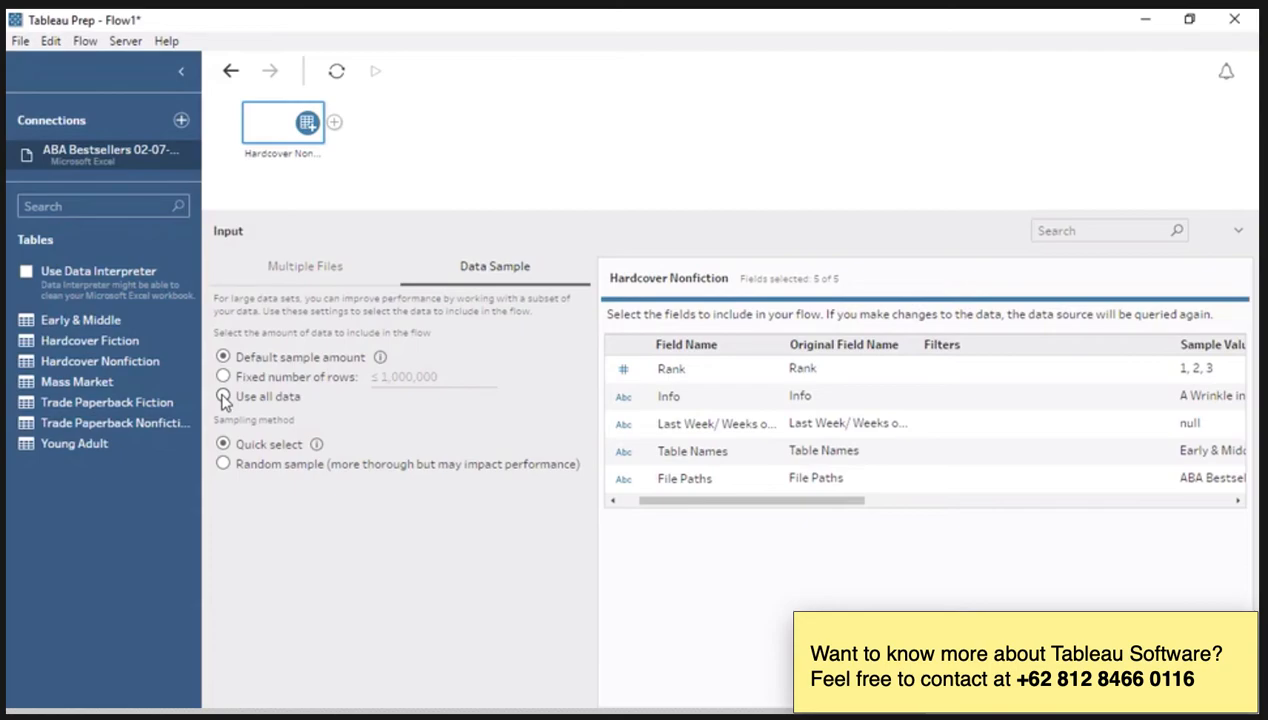
pyautogui.click(352, 470)
pyautogui.moveTo(679, 501); pyautogui.dragTo(645, 507)
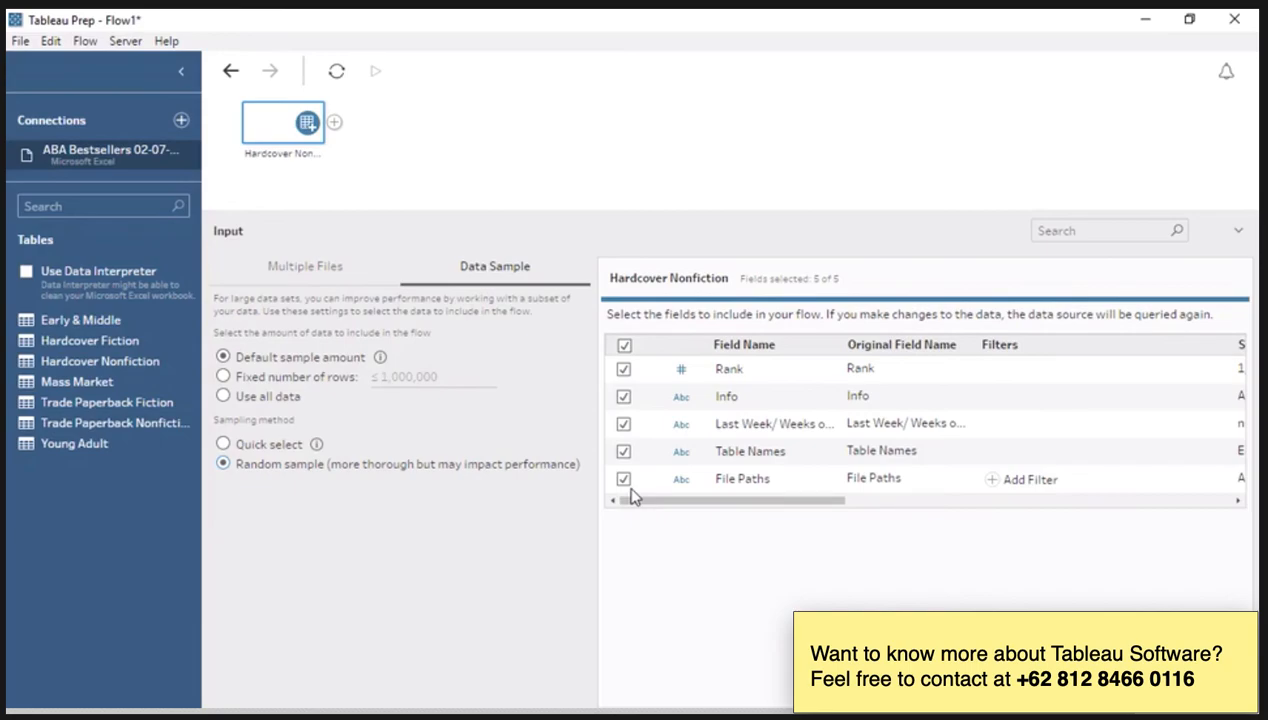
# Connect to a second Microsoft Excel workbook, ABA Bestsellers 01-18.xlsx
pyautogui.click(181, 120)
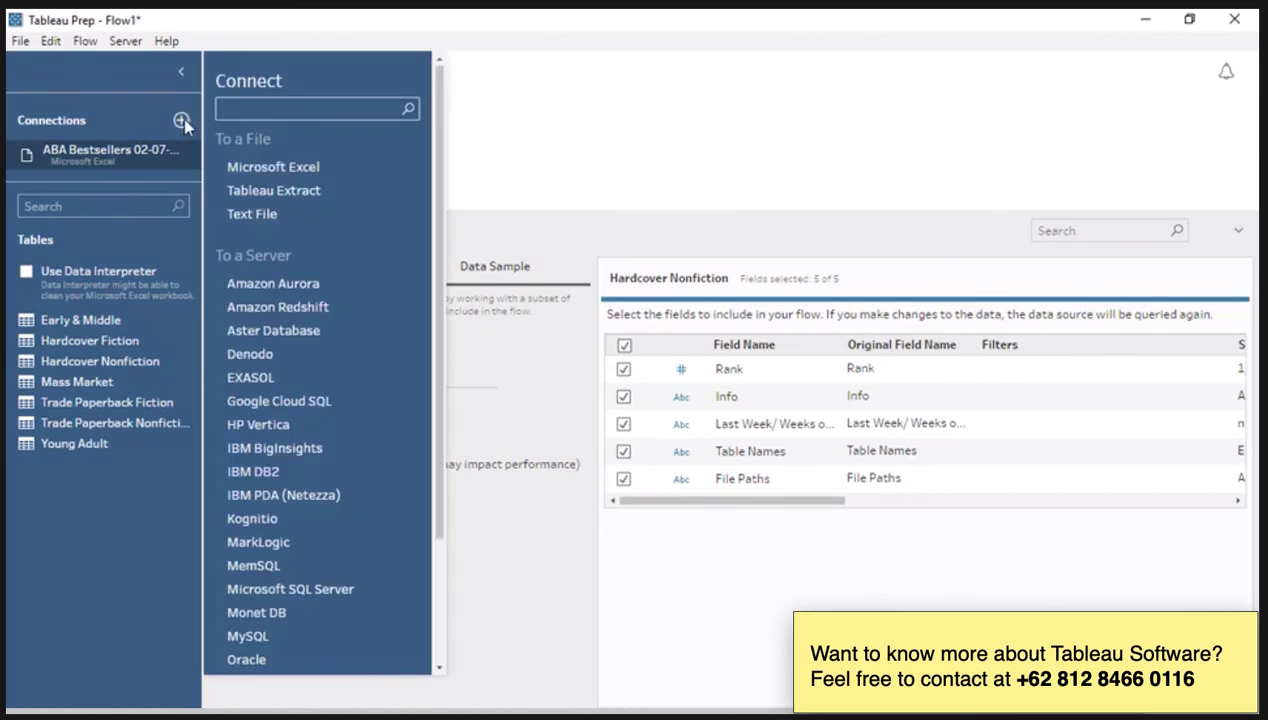
pyautogui.click(273, 166)
pyautogui.doubleClick(212, 207)
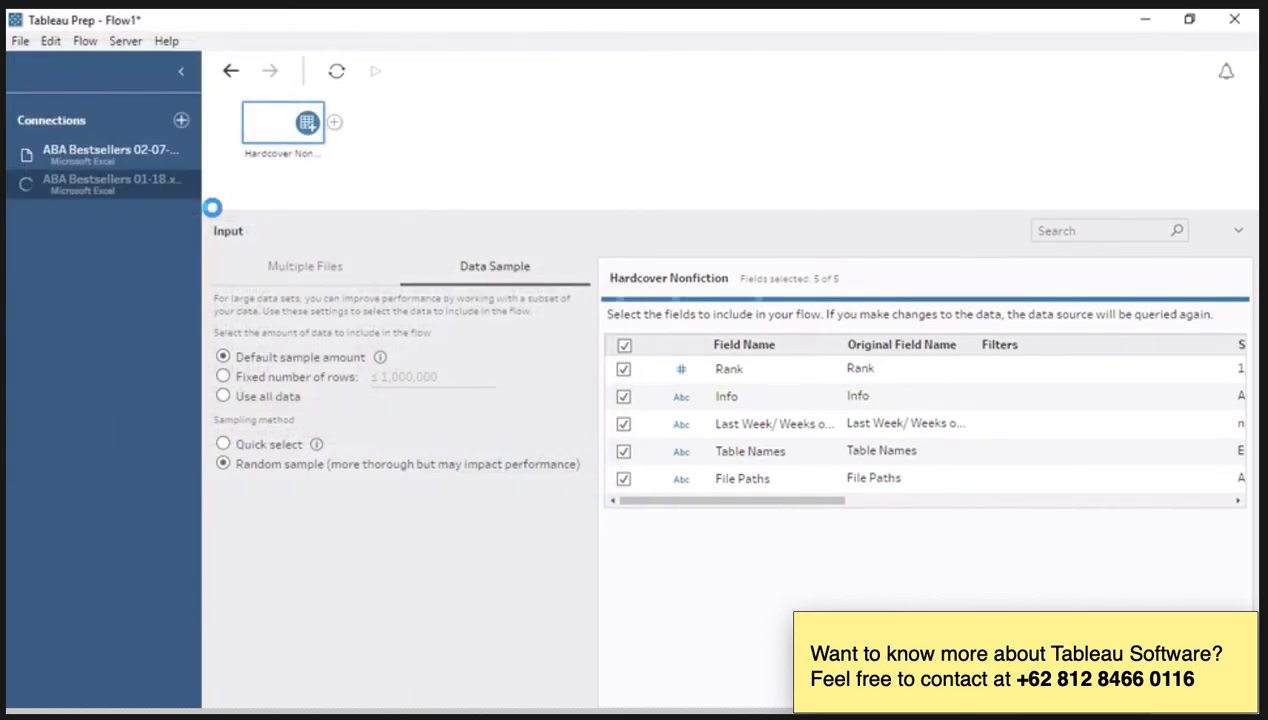
# Add the 01-03-18 table to the flow as a wildcard union input and union it with the Hardcover Nonfiction input
pyautogui.moveTo(128, 345); pyautogui.dragTo(256, 268)
pyautogui.click(223, 390)
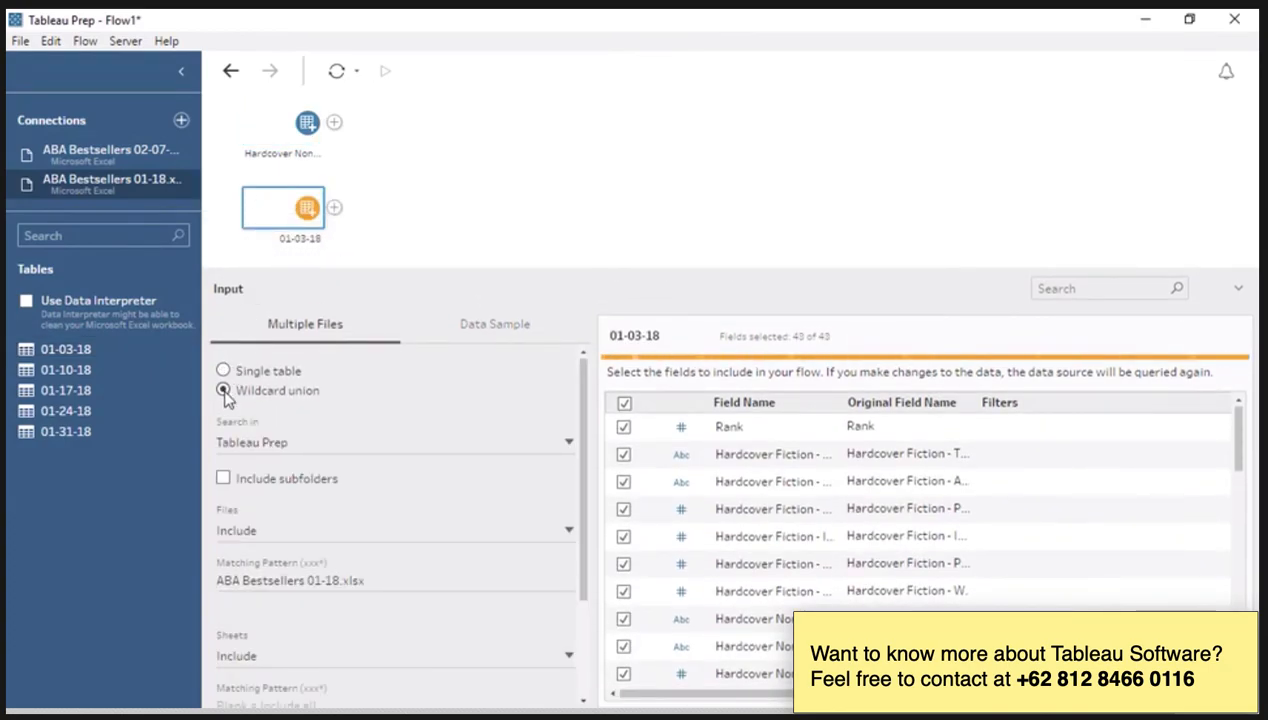
pyautogui.moveTo(283, 220); pyautogui.dragTo(298, 160)
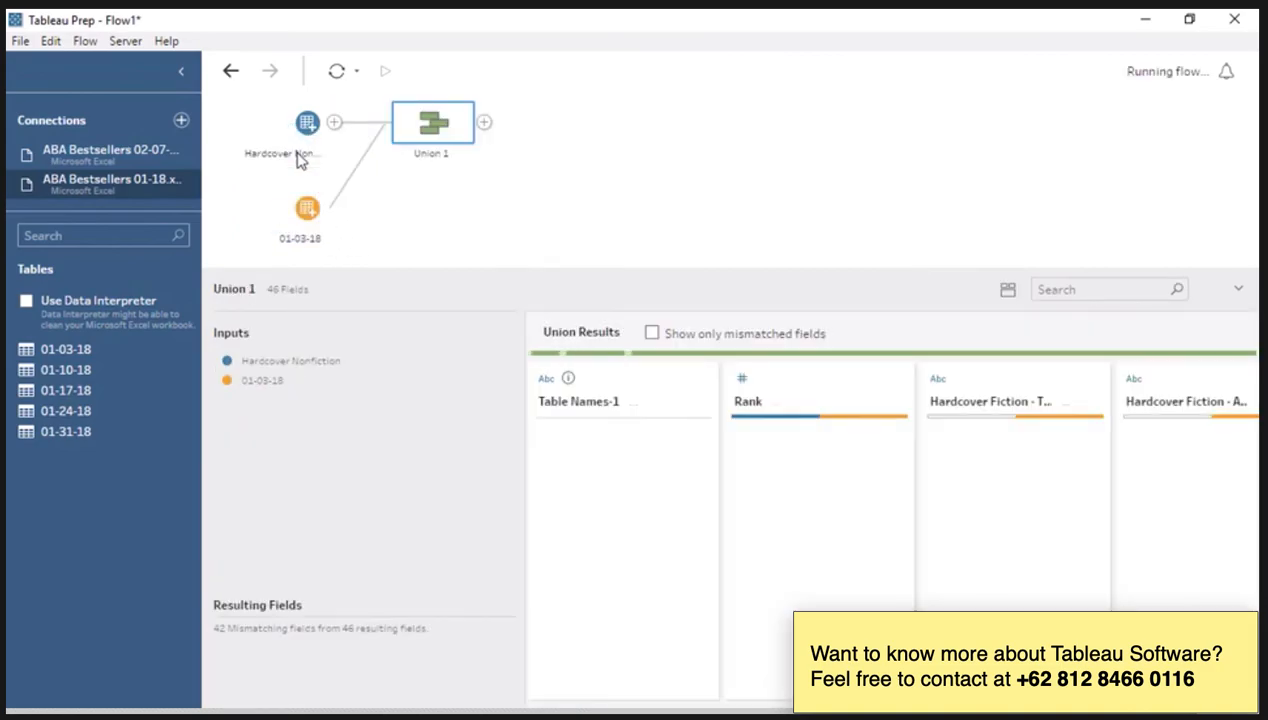